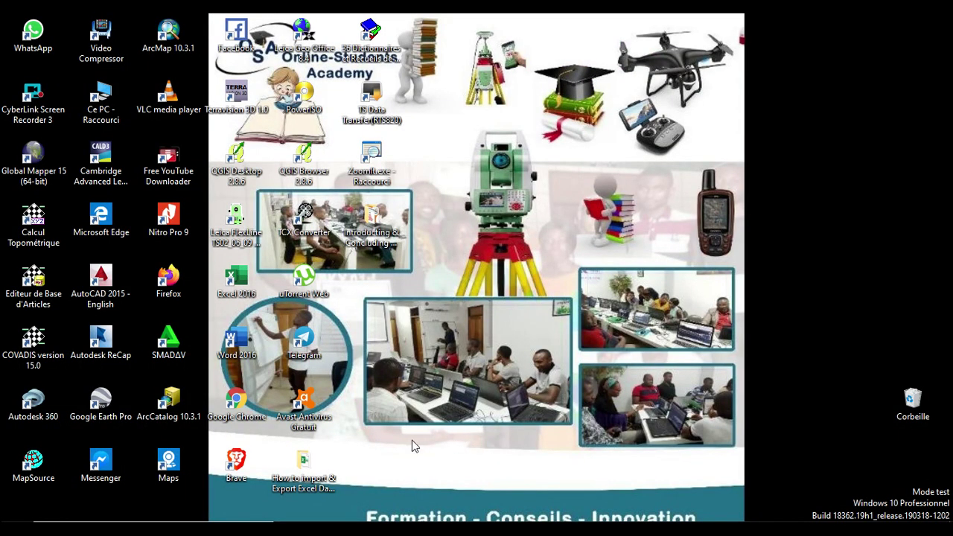
Open Main Towns.xlsx in Excel from the How to import & Export Excel Data folder
click(303, 481)
double_click(304, 480)
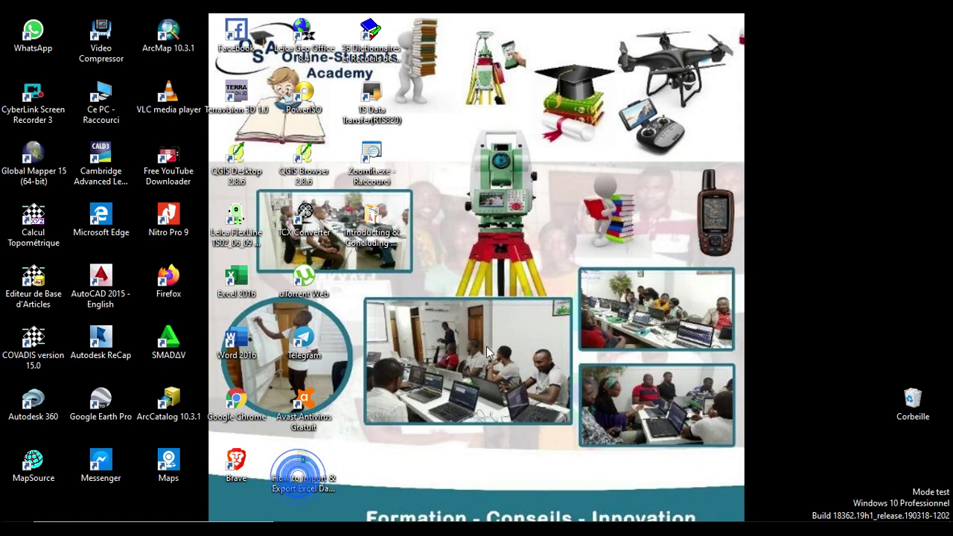
double_click(653, 173)
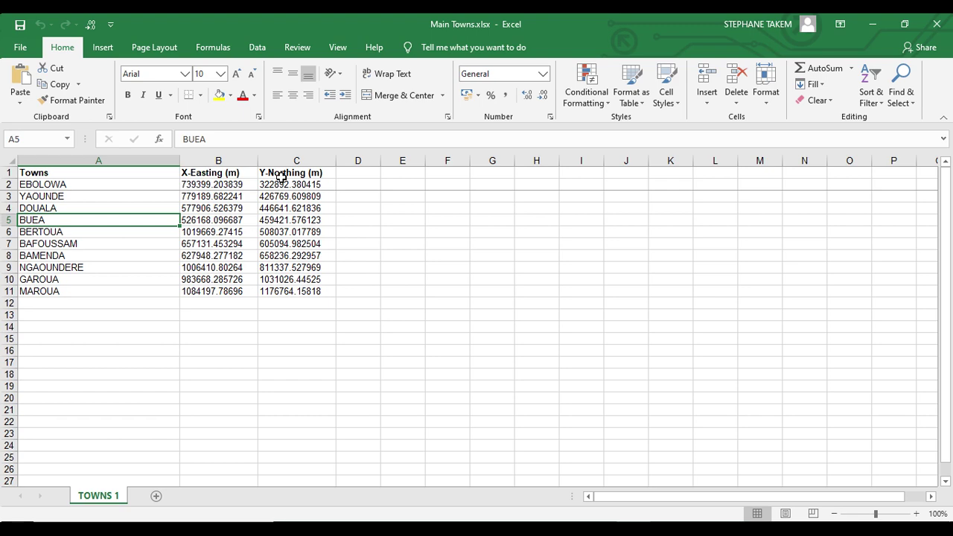
Save the town workbook as Main Towns.csv with CSV (Comma delimited) file type
click(20, 47)
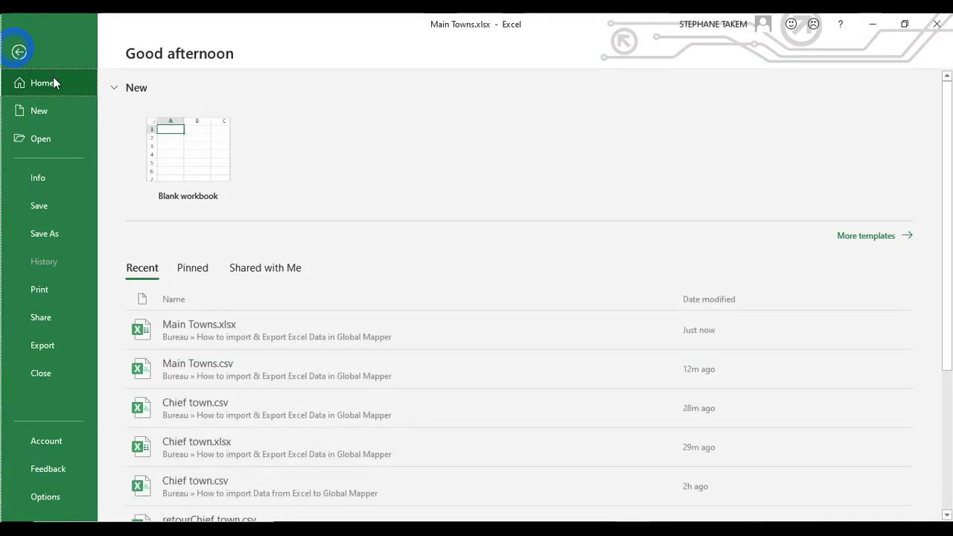
click(55, 235)
click(181, 266)
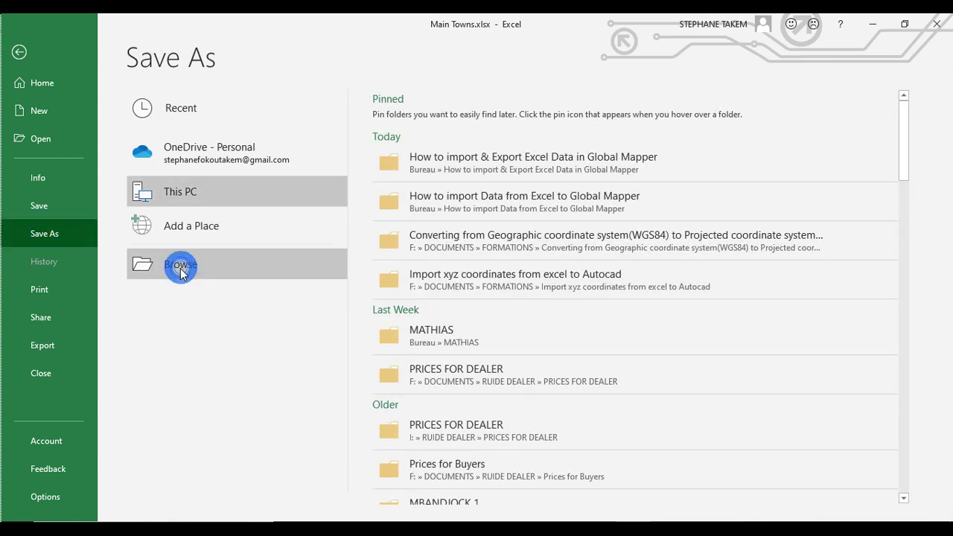
click(181, 270)
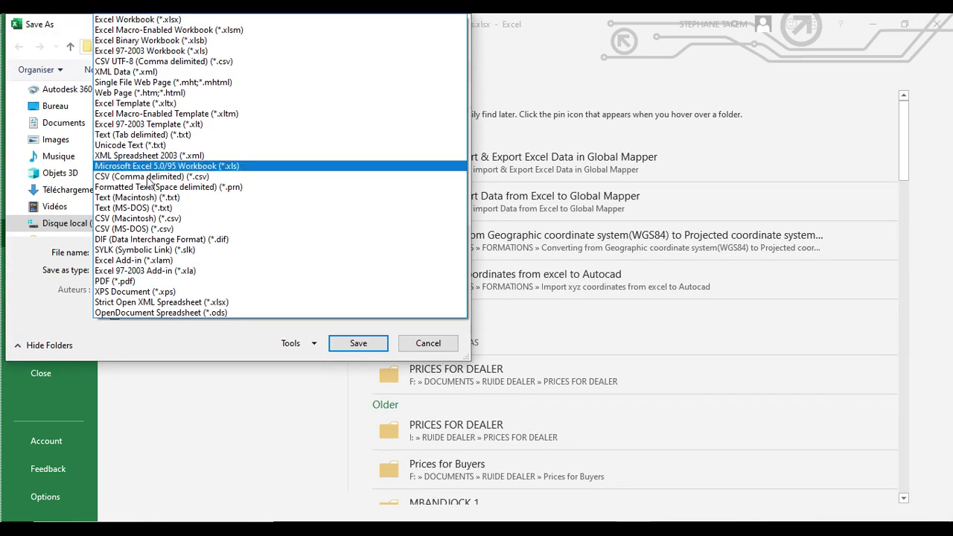
click(240, 340)
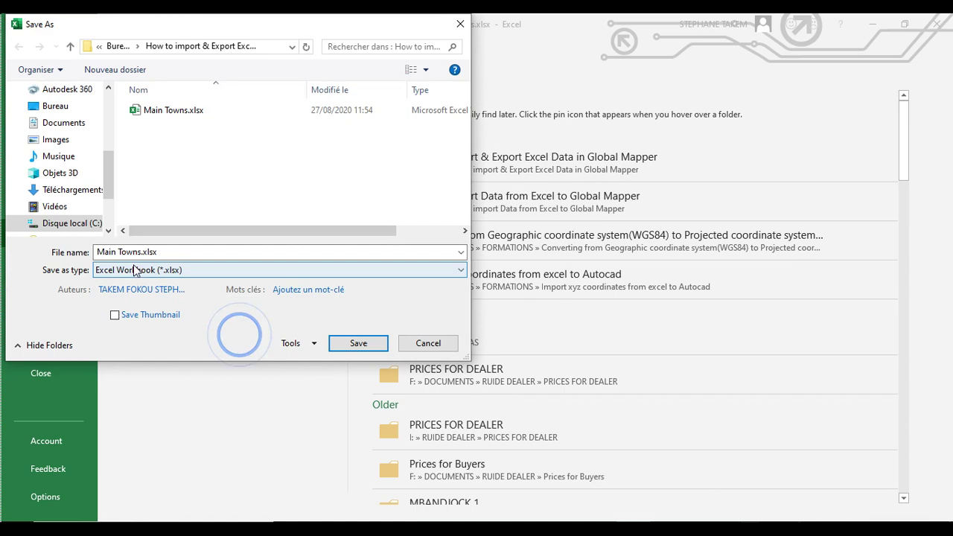
click(168, 279)
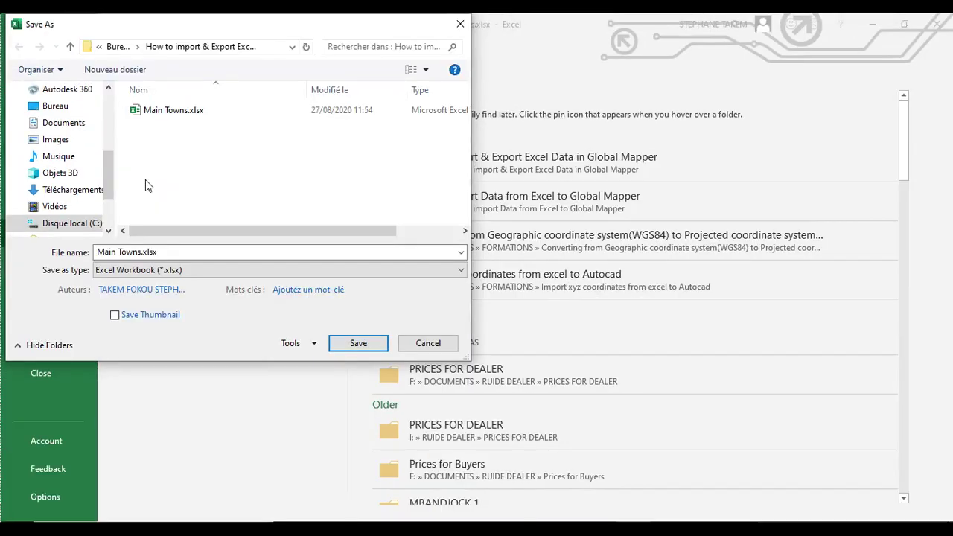
click(145, 269)
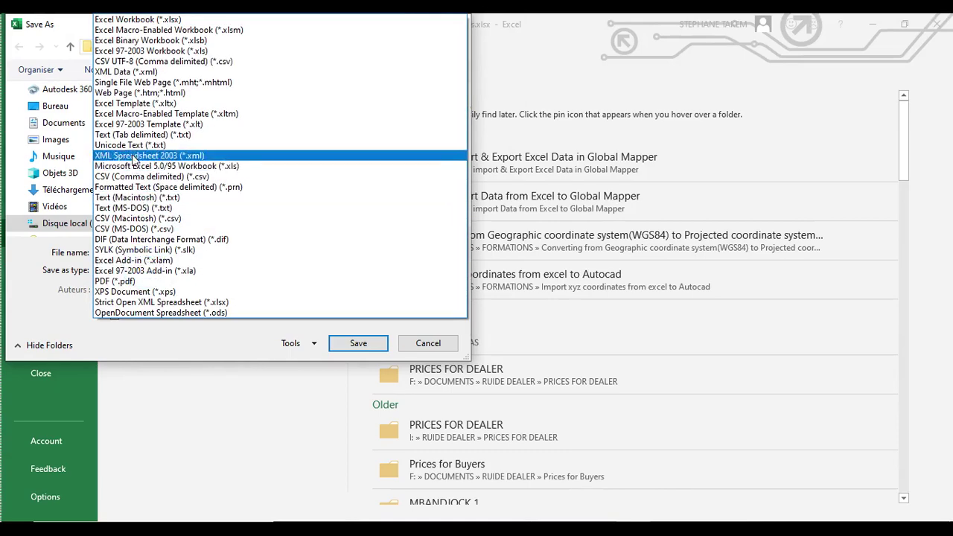
click(134, 176)
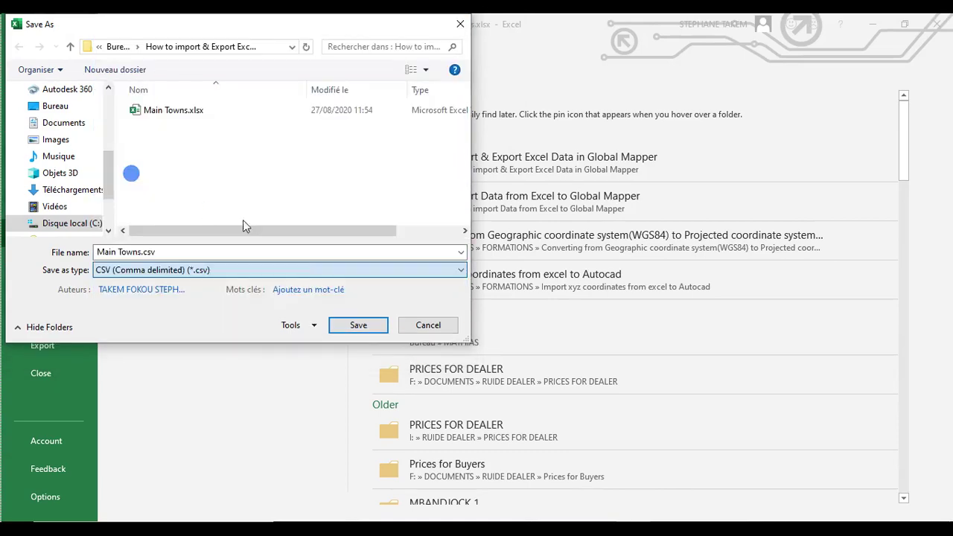
click(359, 325)
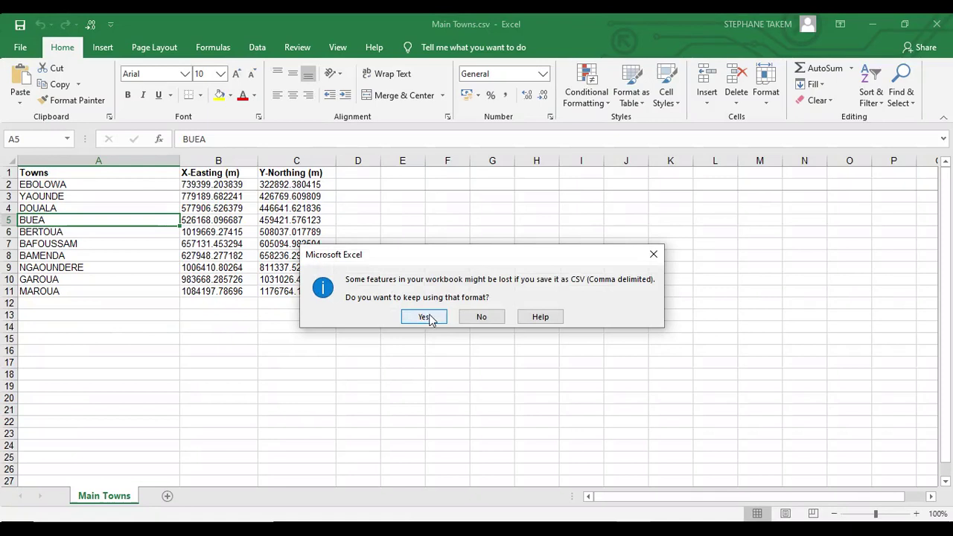
Keep the CSV format and delete header row 1 so EBOLOWA comes first
click(424, 317)
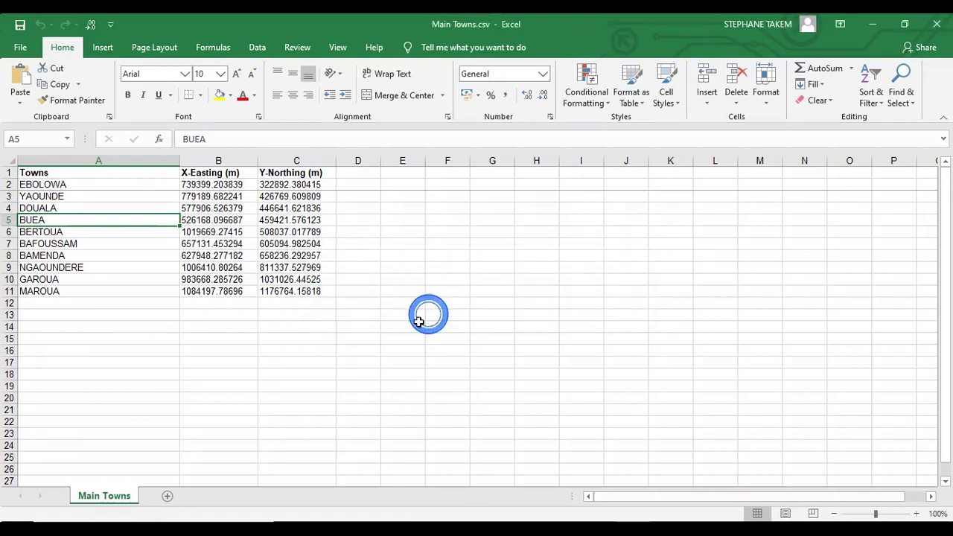
click(9, 172)
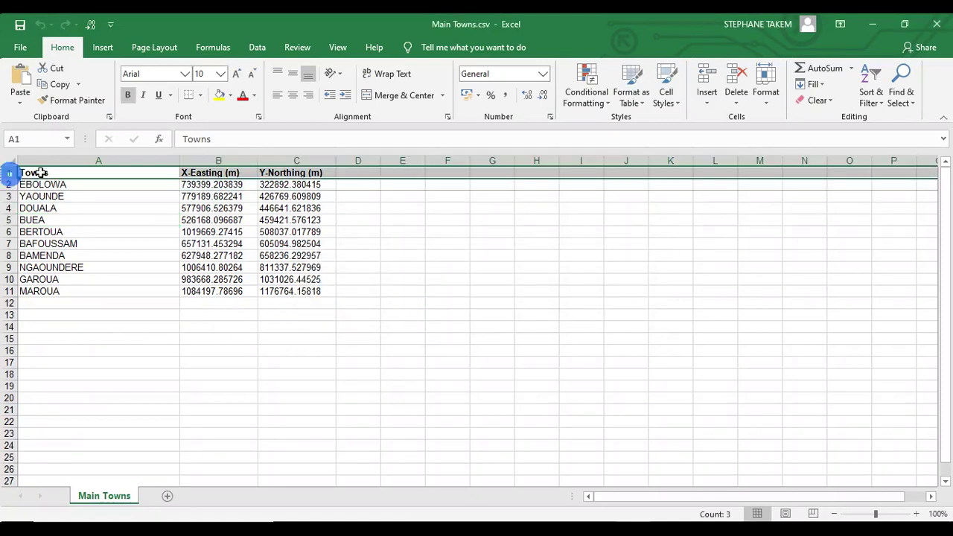
click(736, 78)
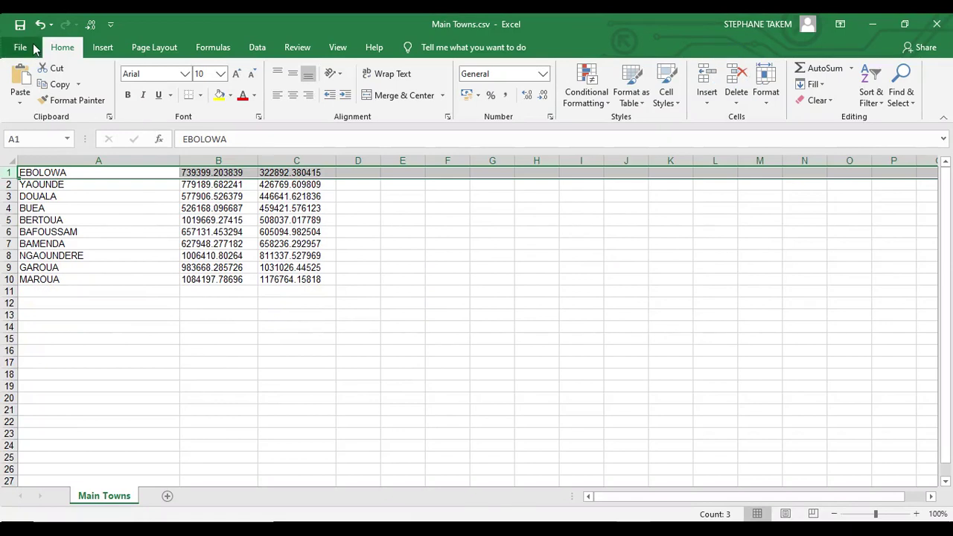
Resave the headerless Main Towns.csv in CSV format and minimize Excel
click(20, 24)
click(422, 317)
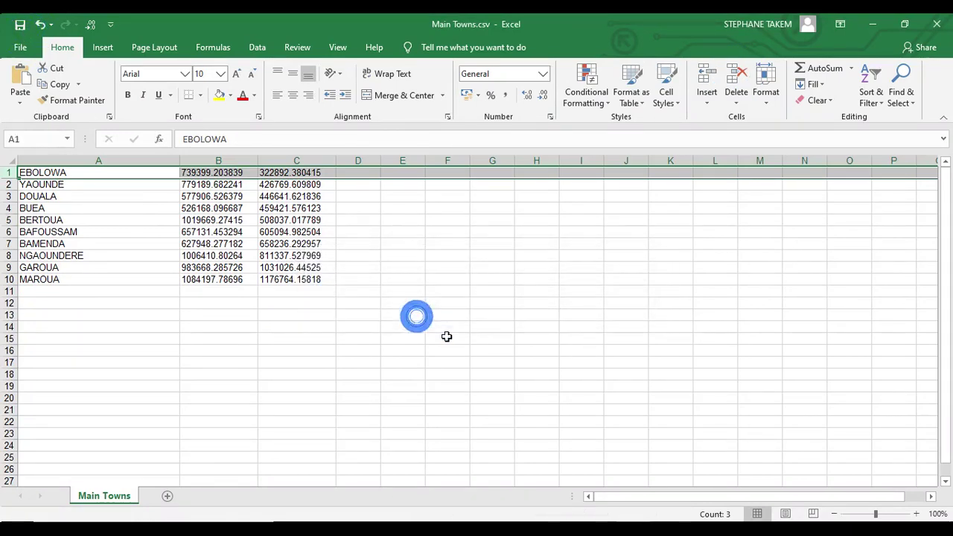
click(874, 24)
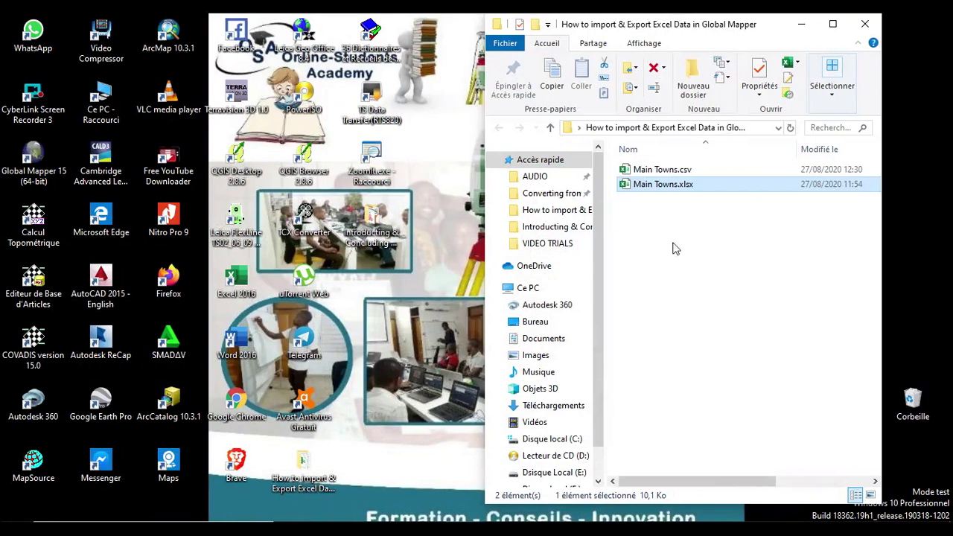
Launch Global Mapper 15 and set the configuration projection to UTM
double_click(36, 164)
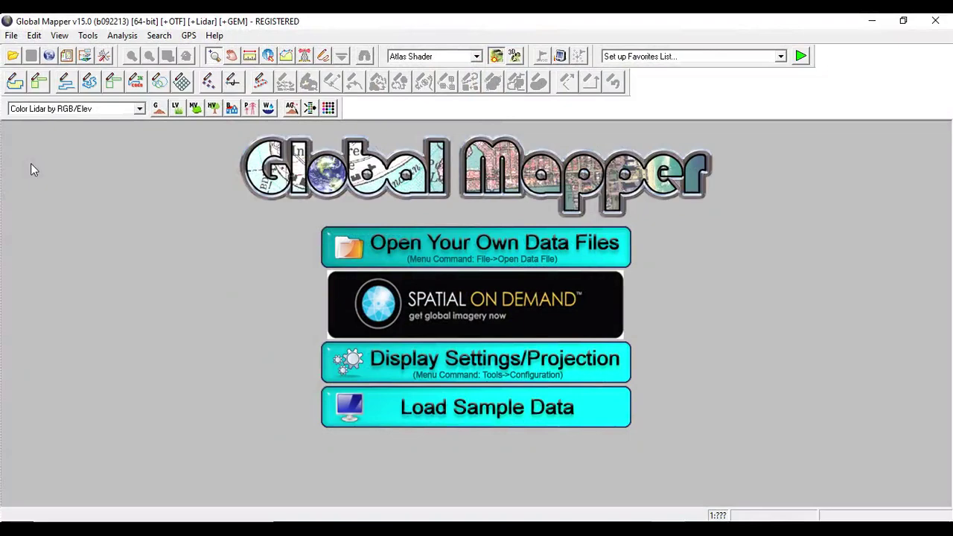
click(88, 35)
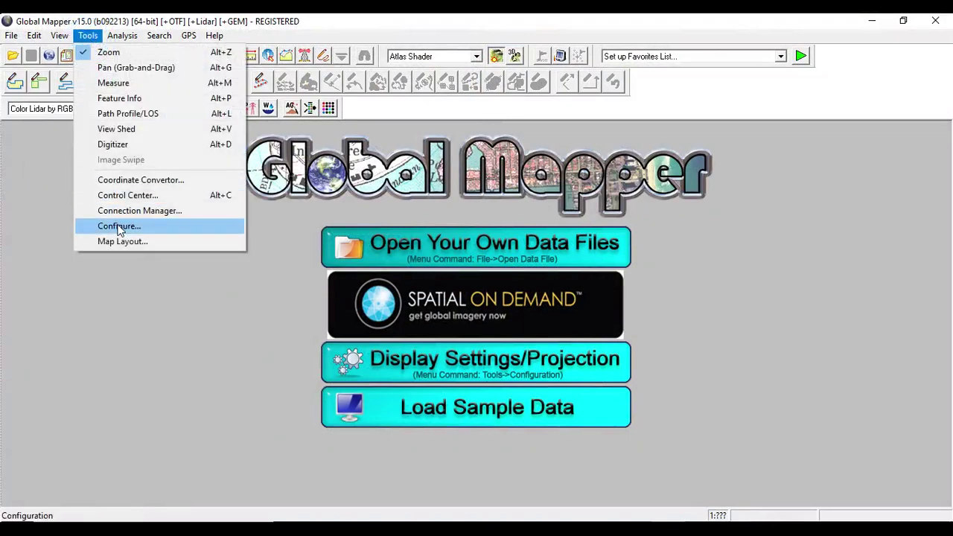
click(118, 226)
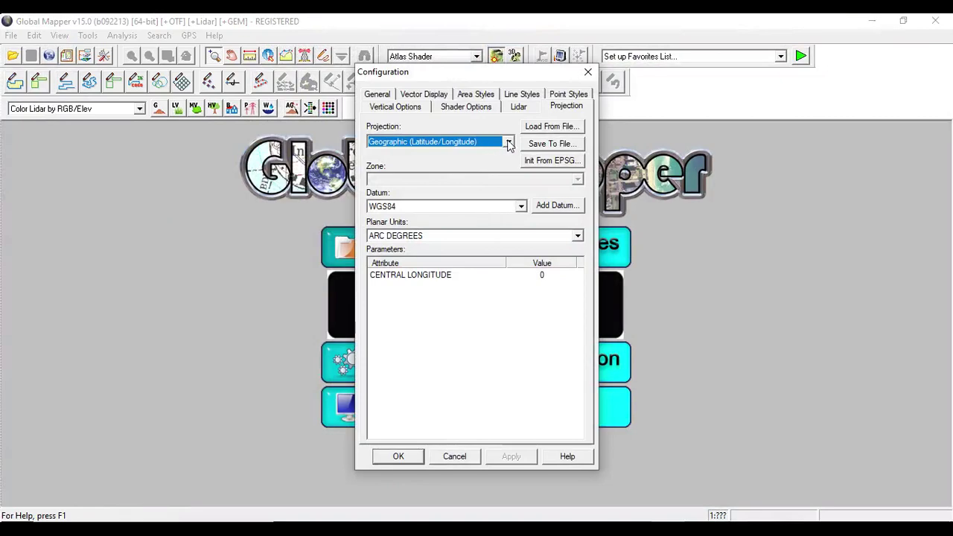
click(509, 143)
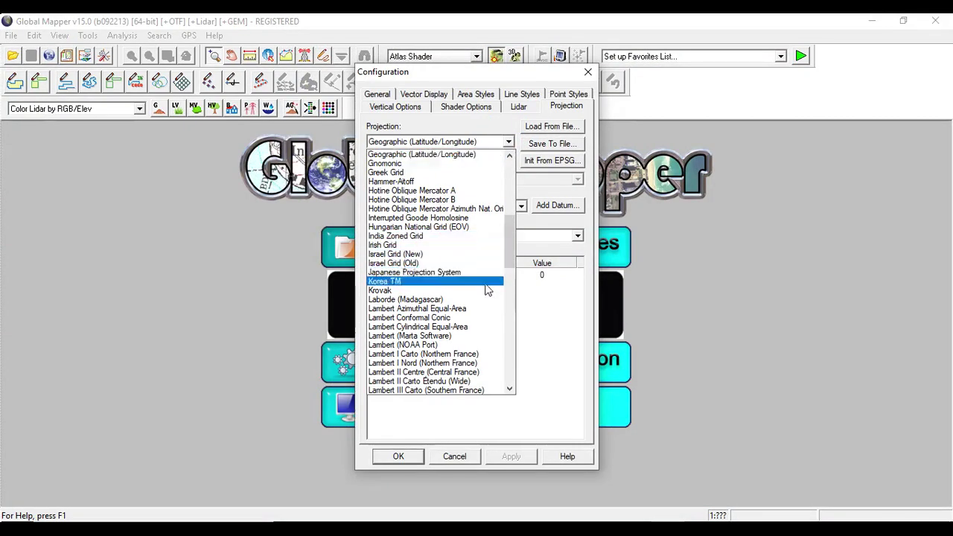
scroll(486, 291, down, 15)
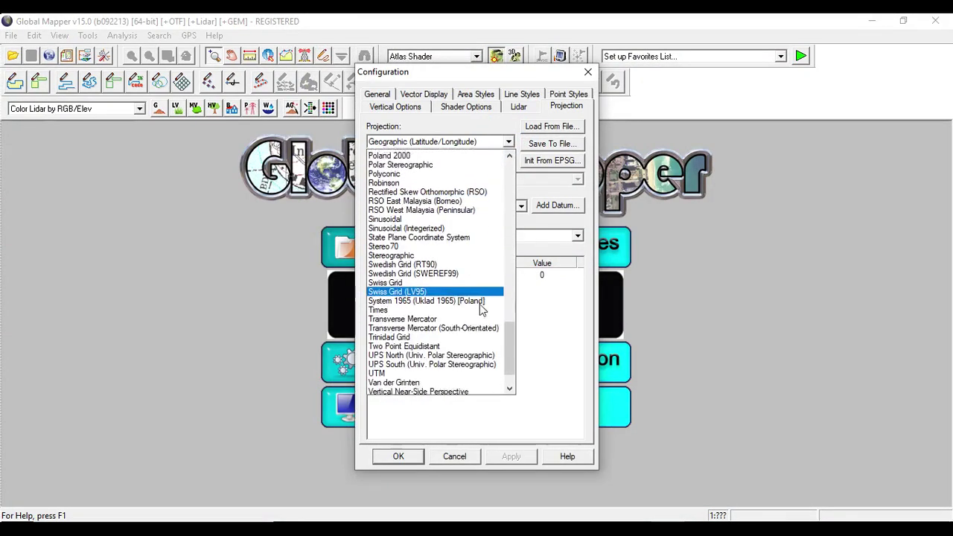
scroll(481, 309, down, 2)
click(386, 327)
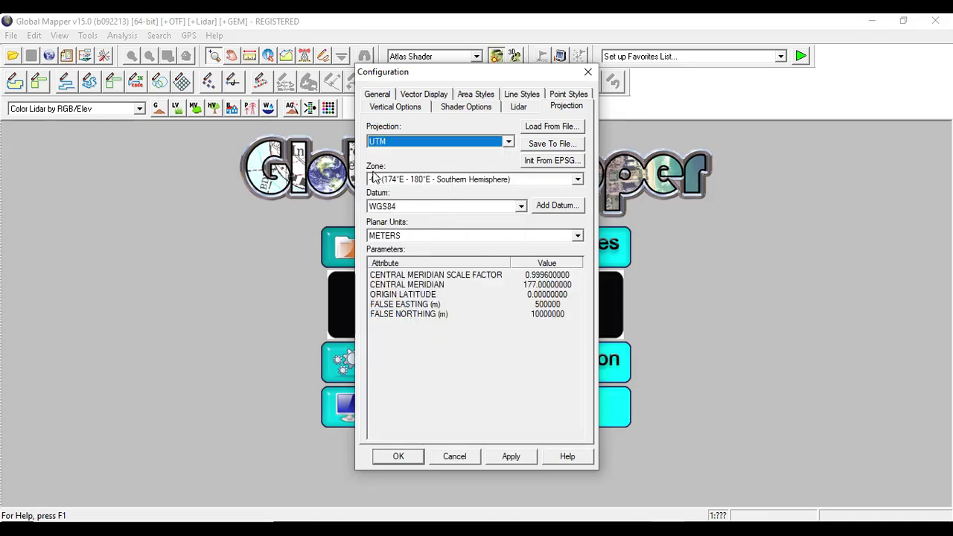
Pick UTM zone 32 (6°E–12°E, Northern Hemisphere), then apply and close the configuration
click(577, 180)
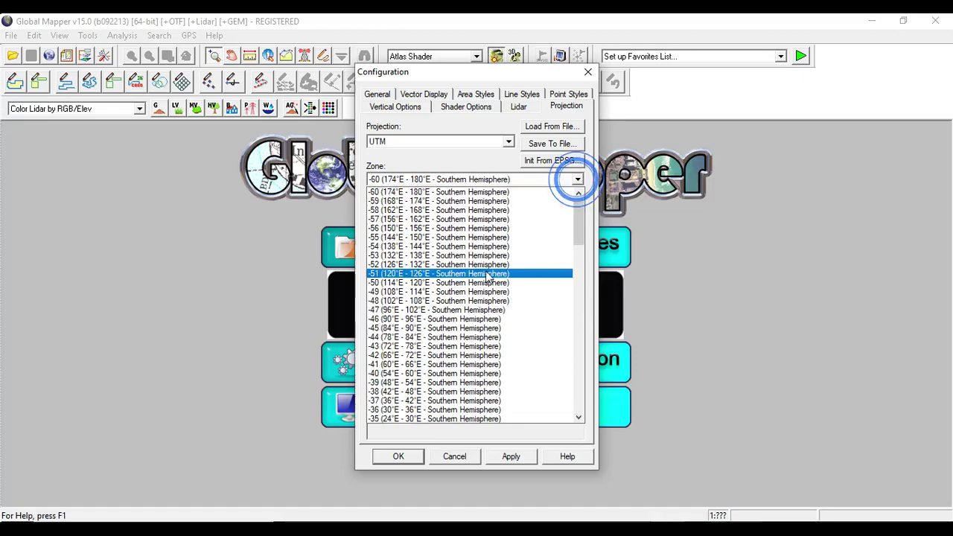
scroll(475, 309, down, 10)
scroll(474, 310, down, 20)
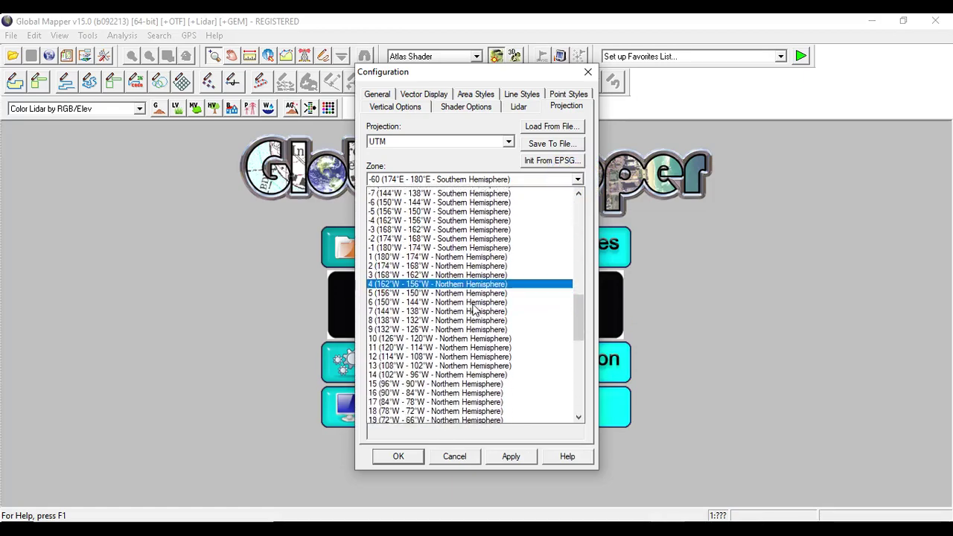
scroll(403, 246, up, 2)
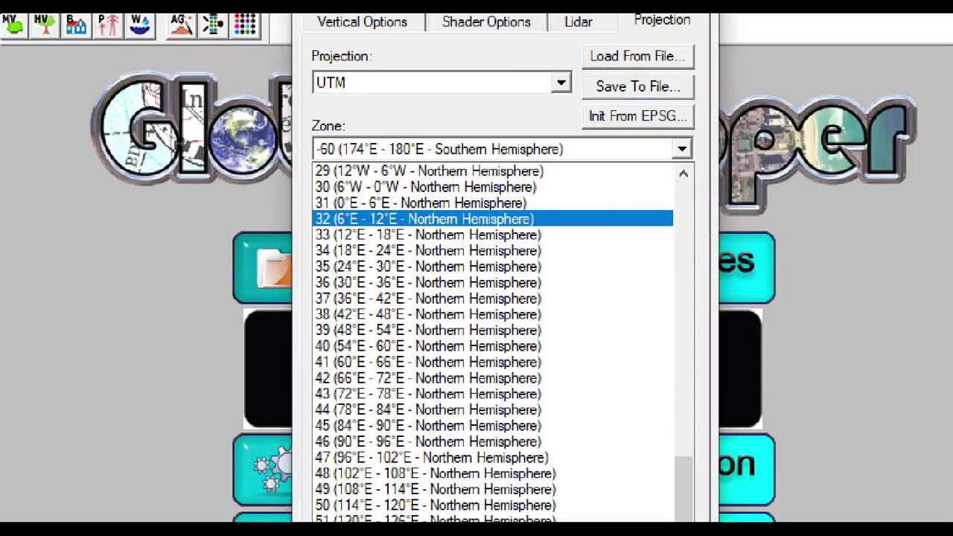
click(439, 219)
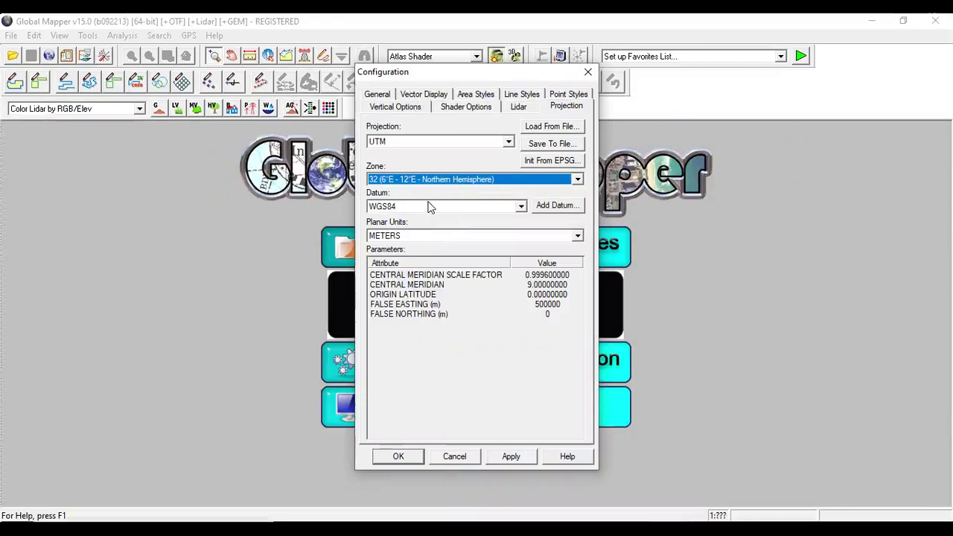
click(510, 456)
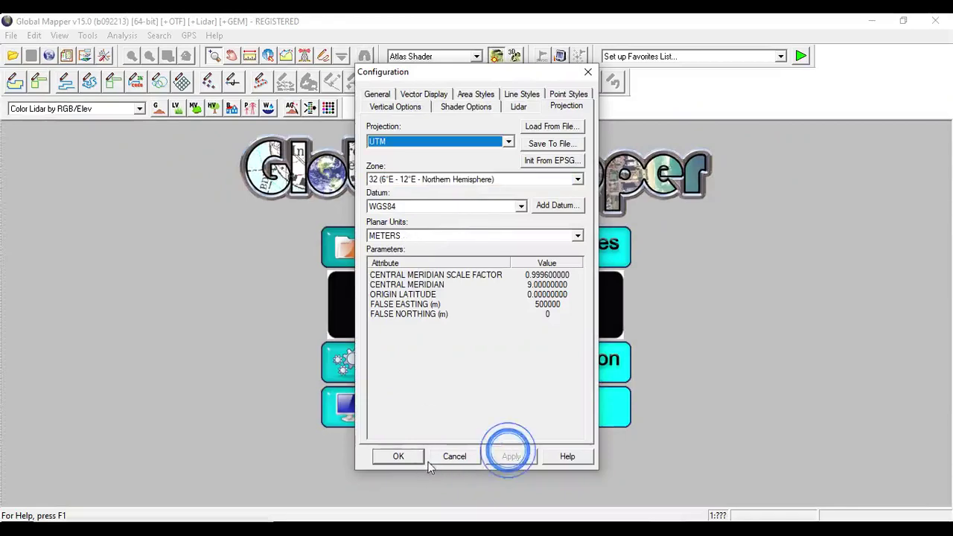
click(399, 456)
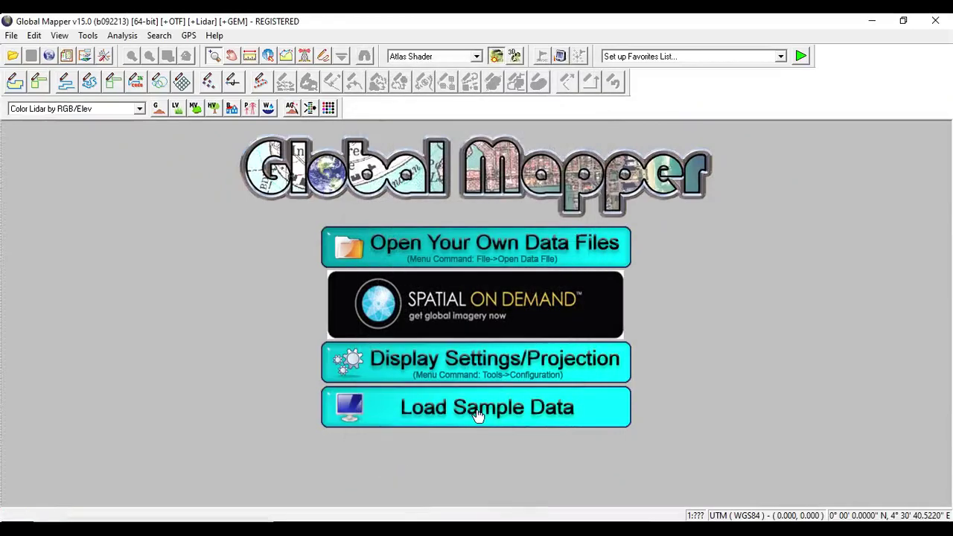
Load the Countries sample data, zoom to Cameroon, then hide the Countries layer
click(478, 415)
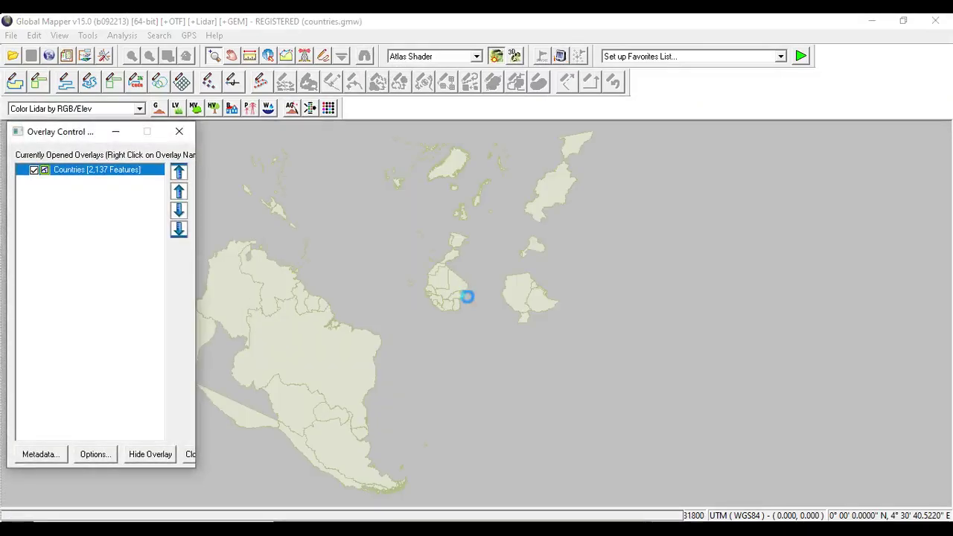
click(226, 357)
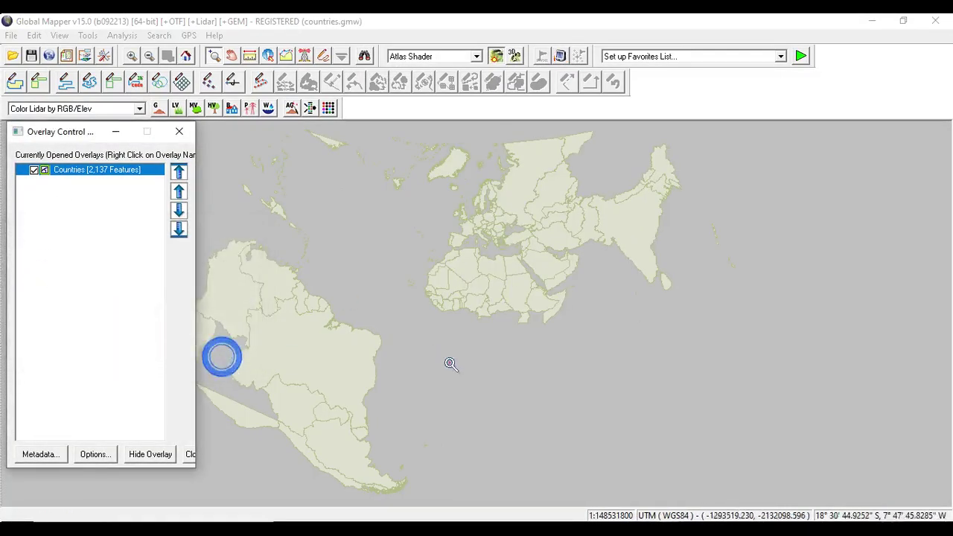
scroll(405, 266, up, 4)
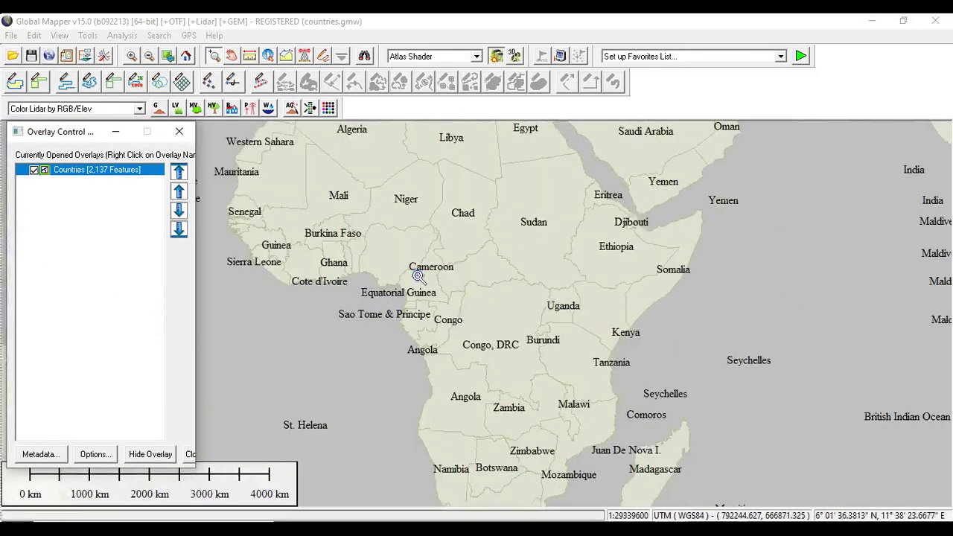
scroll(405, 266, up, 1)
scroll(405, 266, up, 2)
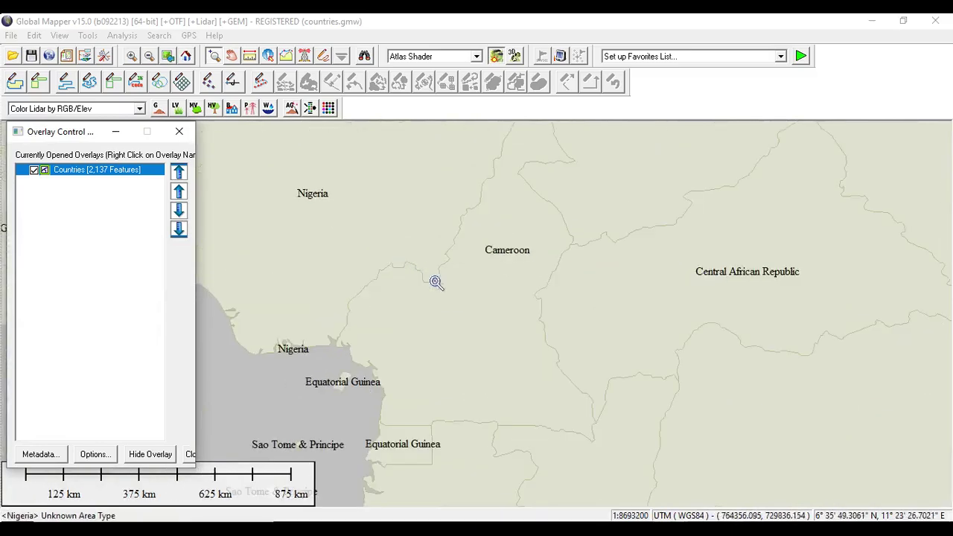
drag(445, 292, 522, 346)
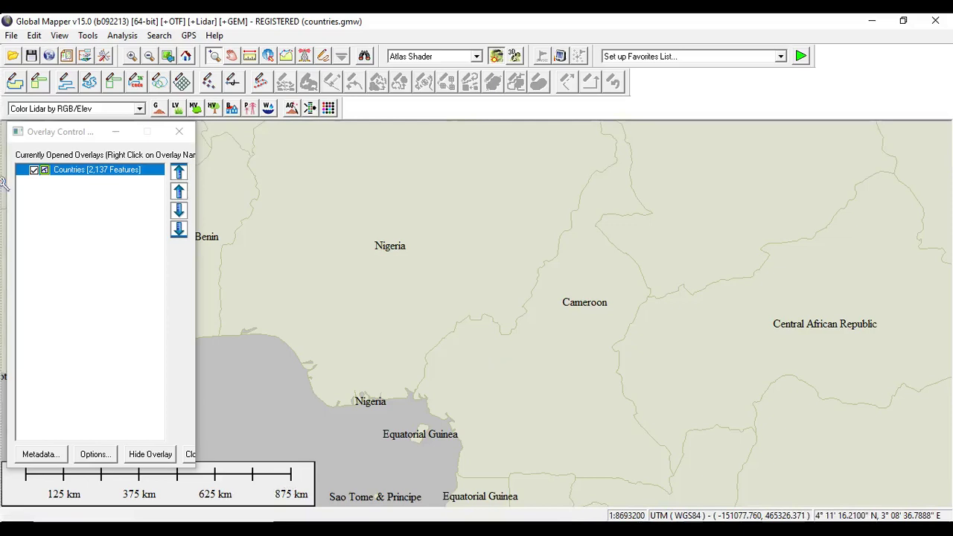
click(34, 171)
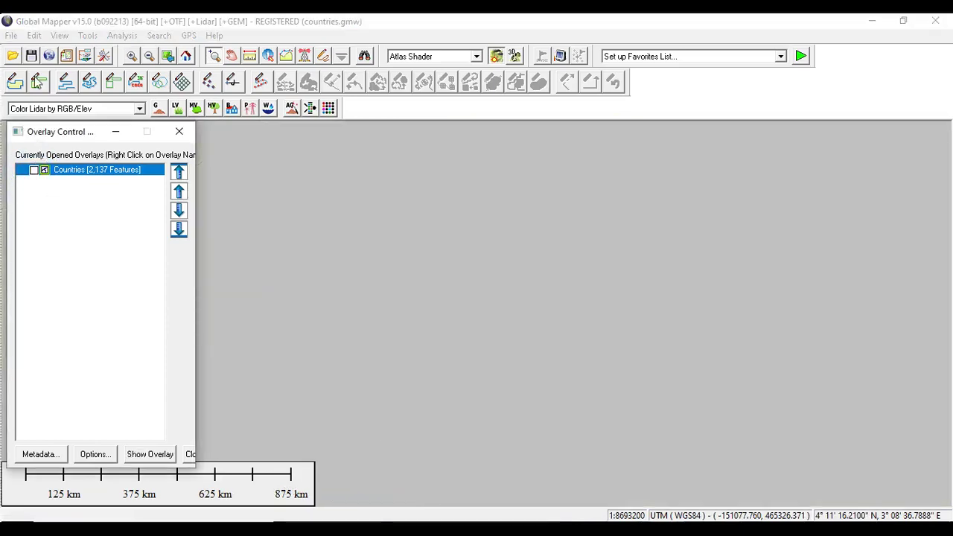
Open Main Towns.csv from the Excel folder via Open Data File(s), filtering to CSV files
click(12, 35)
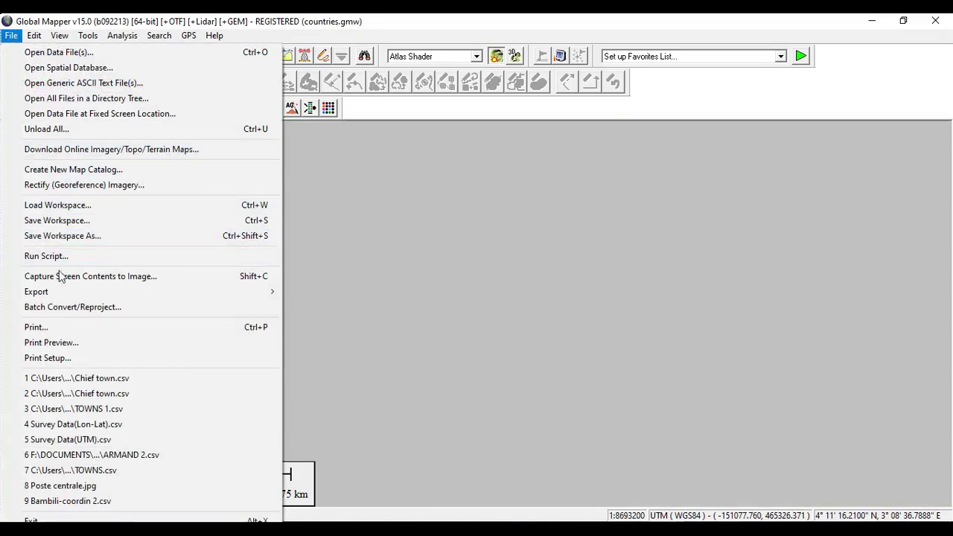
click(86, 59)
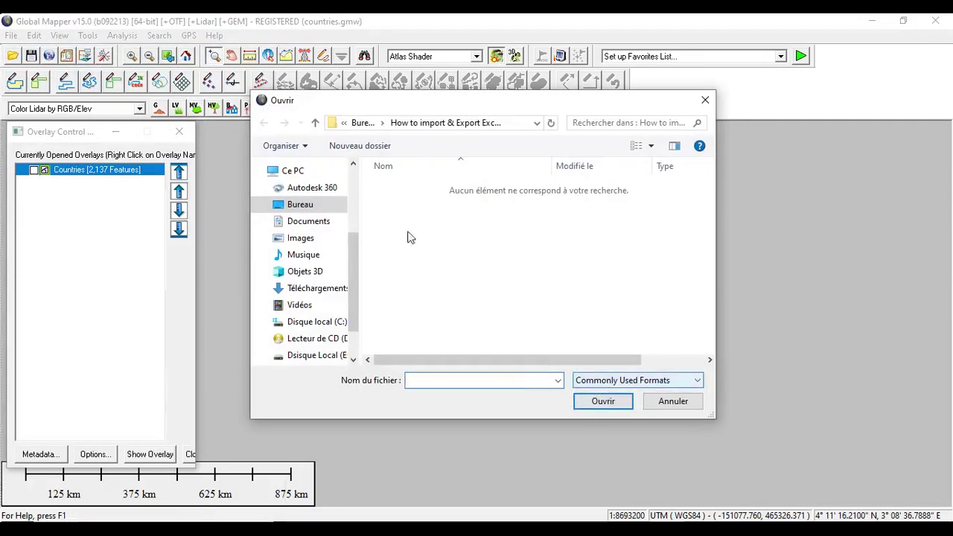
click(362, 122)
double_click(410, 212)
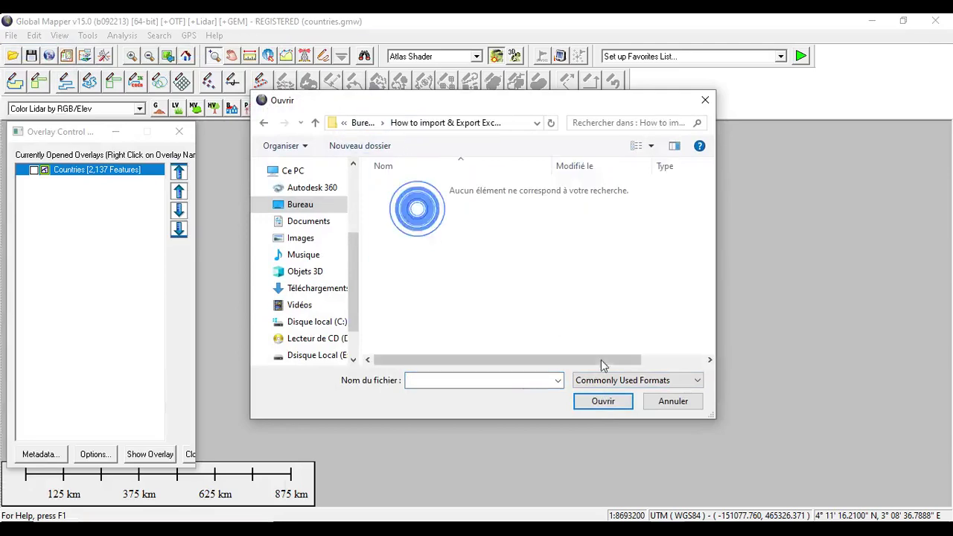
click(625, 380)
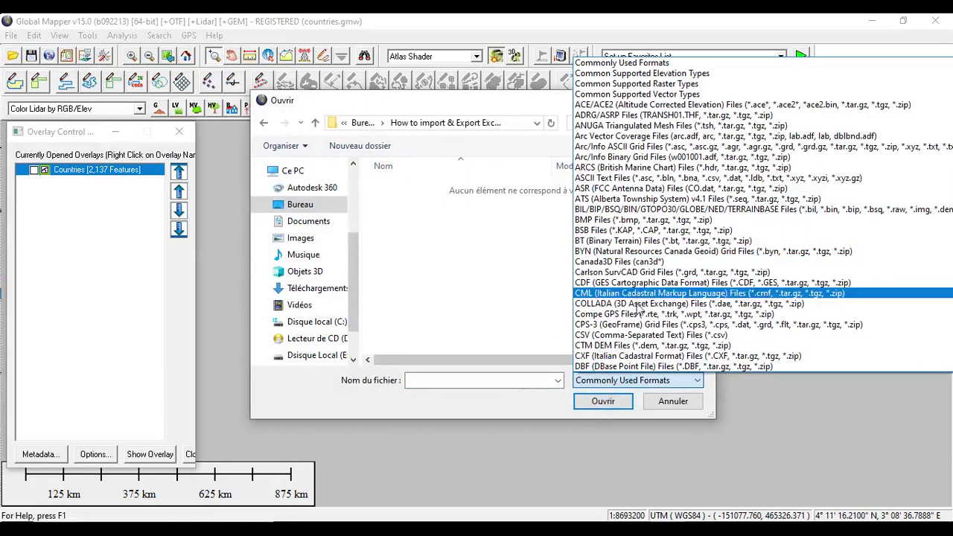
scroll(639, 309, down, 3)
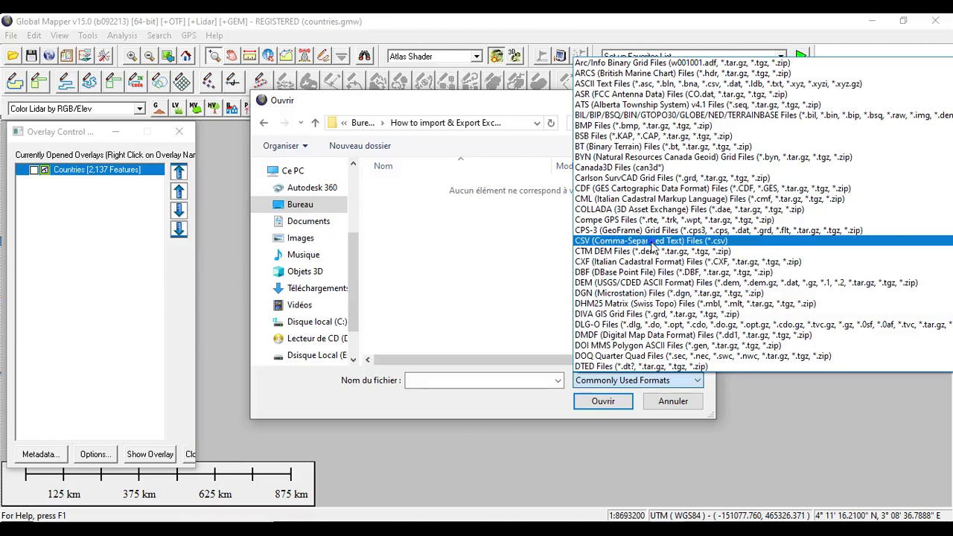
click(652, 241)
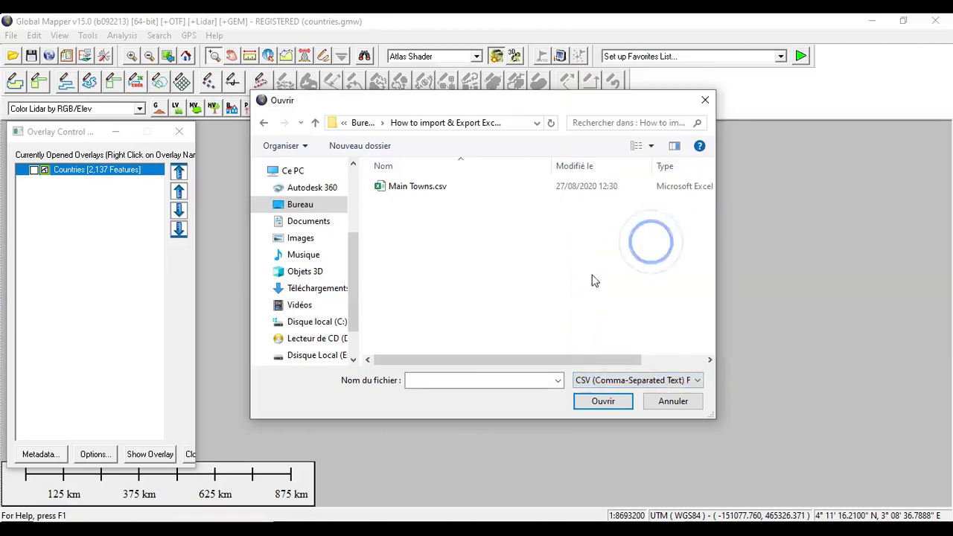
click(423, 188)
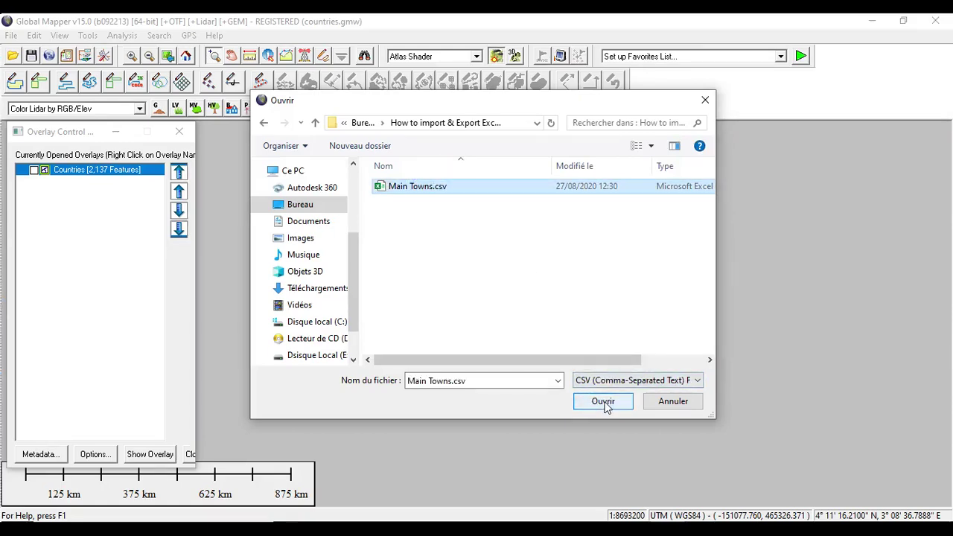
click(603, 402)
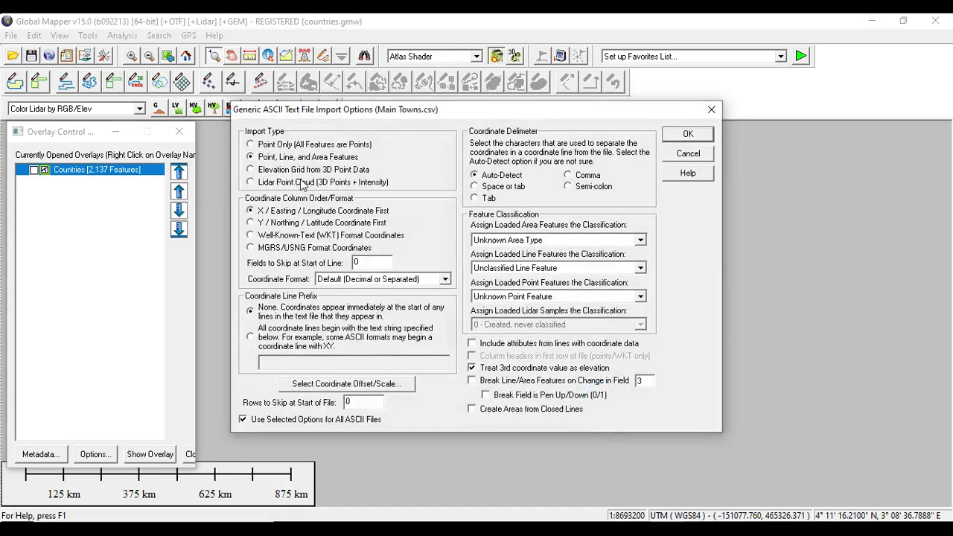
Choose the point, line and area import type, check the CSV in Excel, and set fields to skip to 1
drag(410, 112, 452, 133)
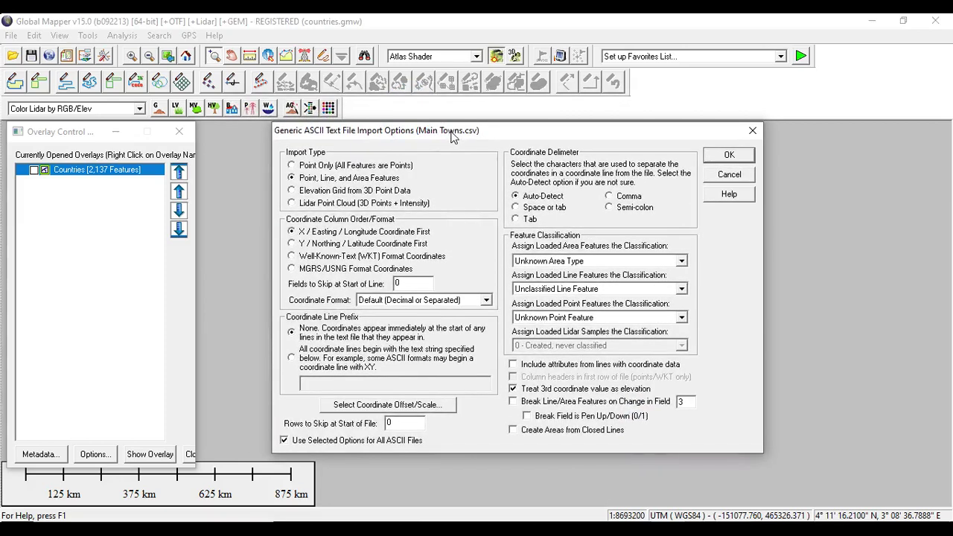
click(292, 178)
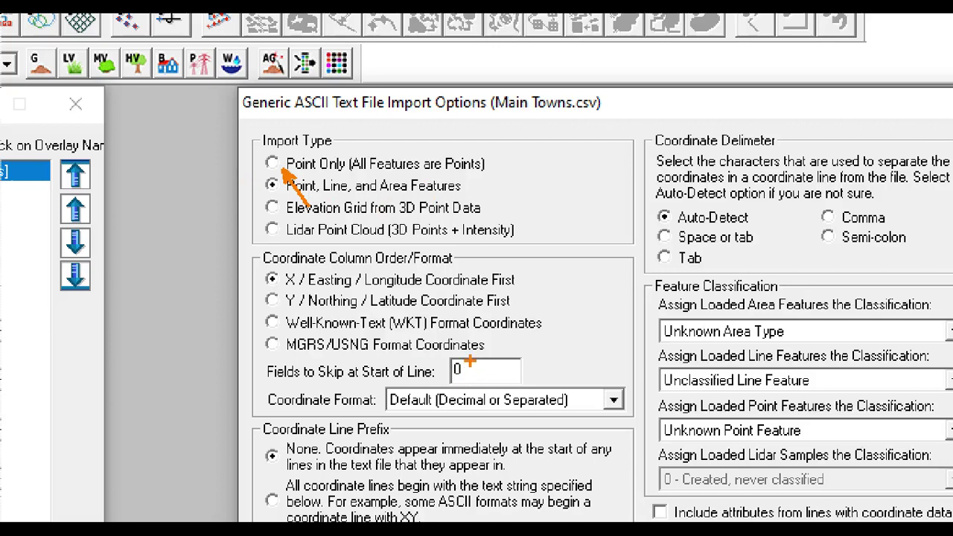
drag(454, 362, 443, 372)
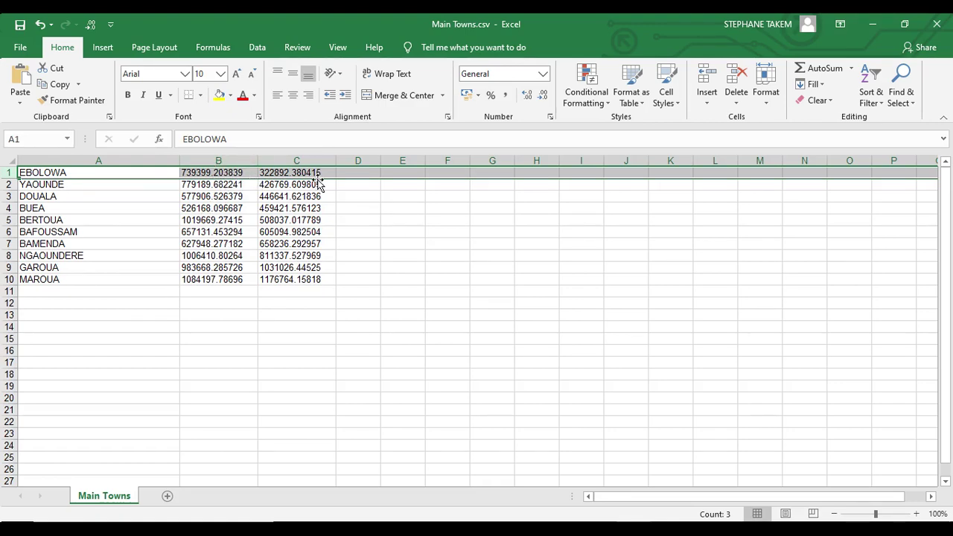
click(872, 24)
double_click(406, 283)
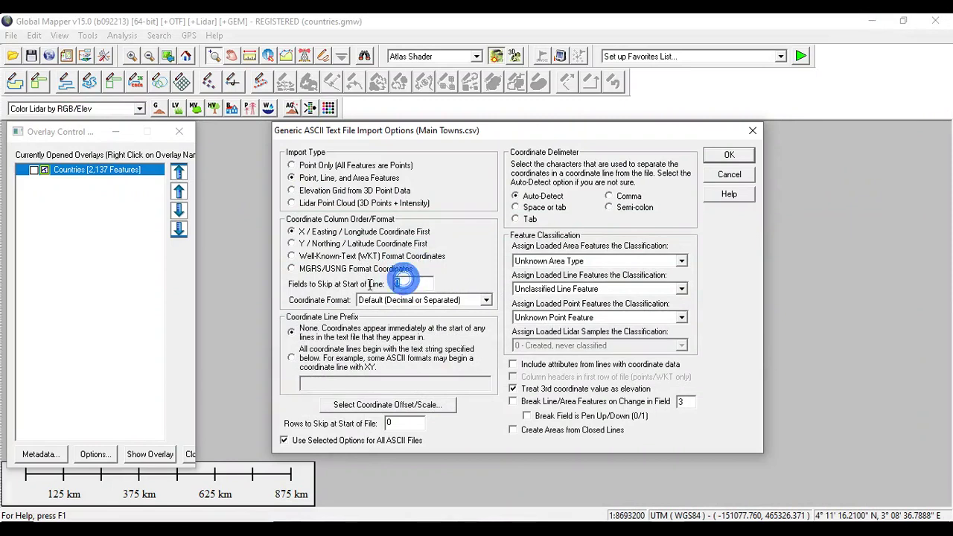
Import Main Towns.csv as Point Only features in UTM zone 32 WGS84
click(292, 166)
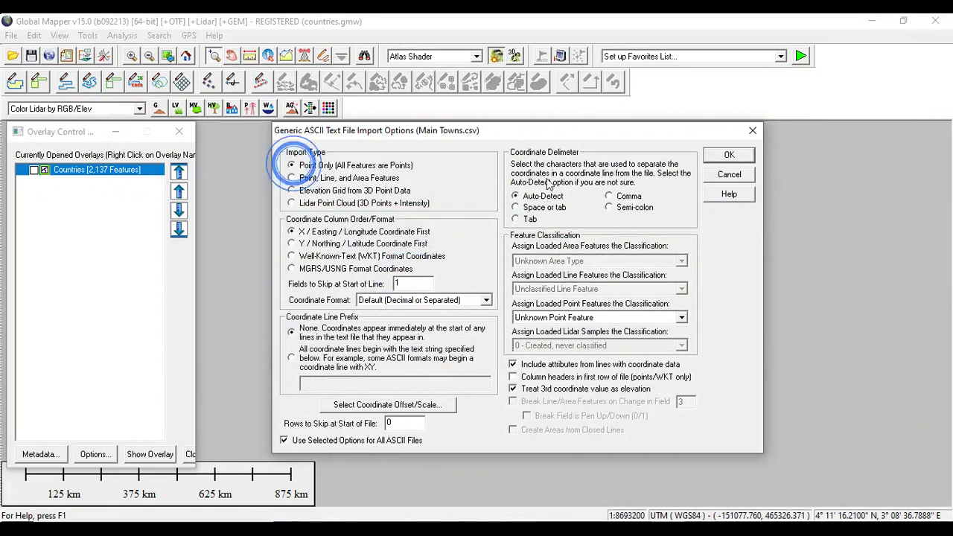
click(730, 156)
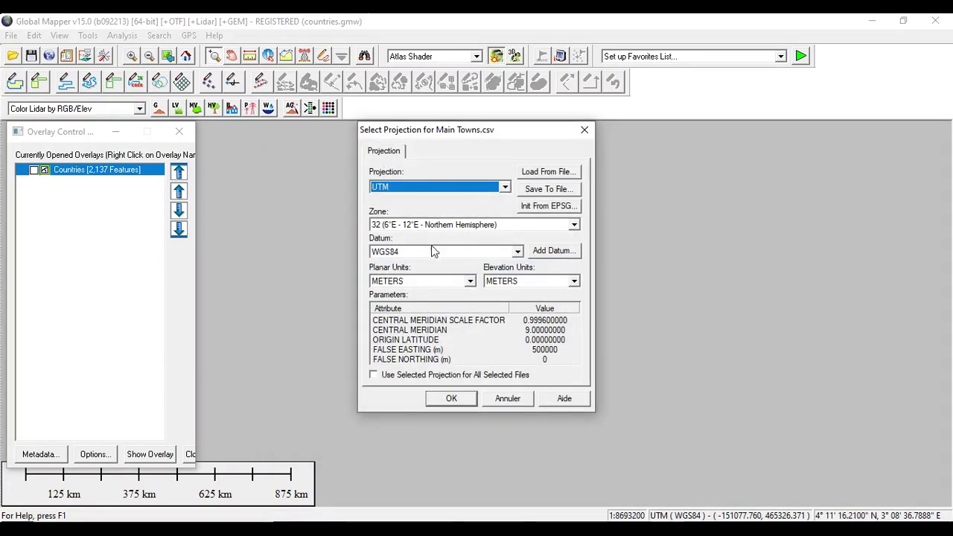
click(452, 399)
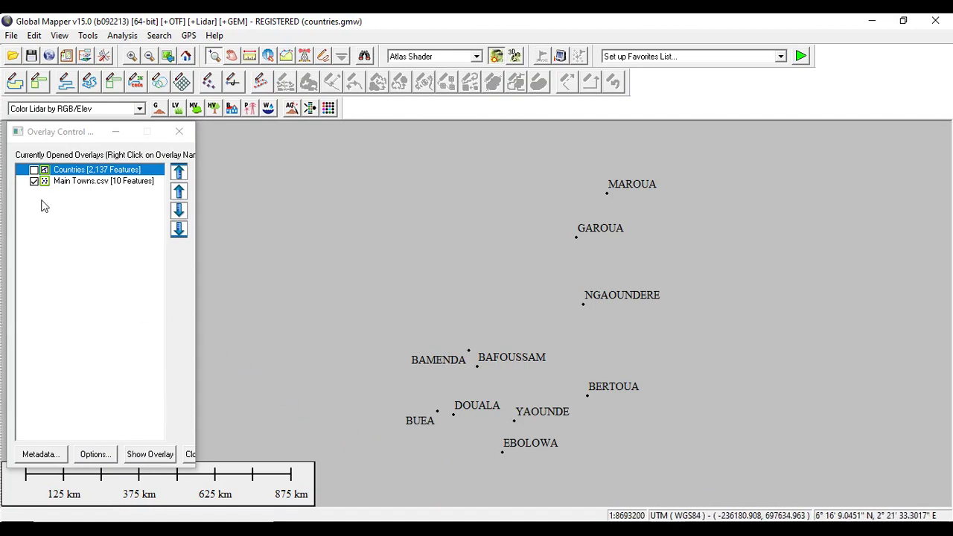
Switch the Countries overlay back on beneath the ten labelled town points
click(33, 170)
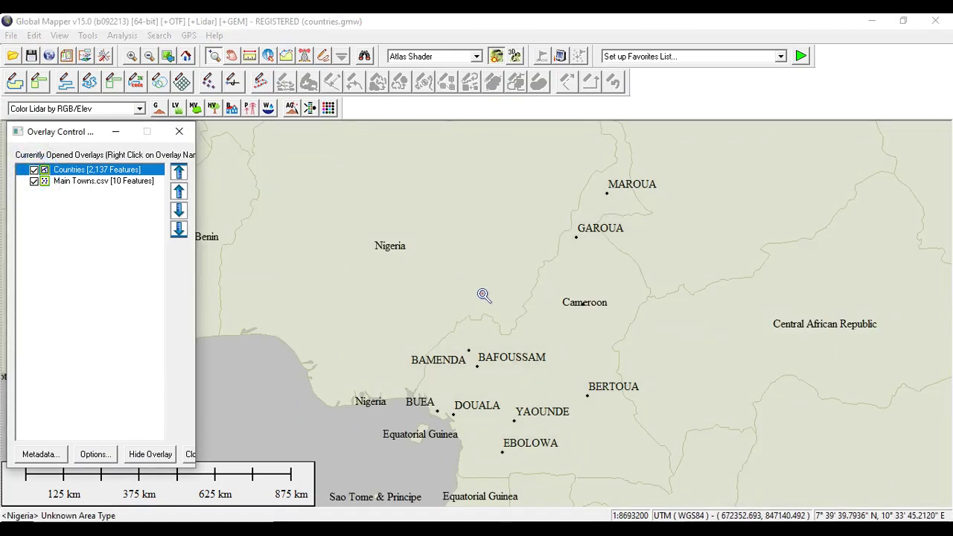